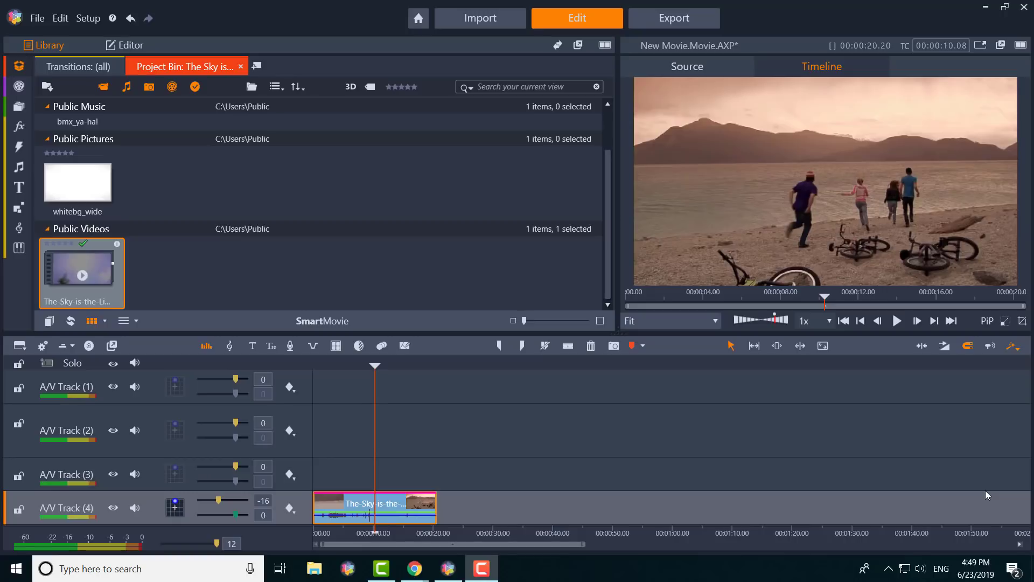
Open the beach clip in the Editor to show its Basic color settings
click(129, 46)
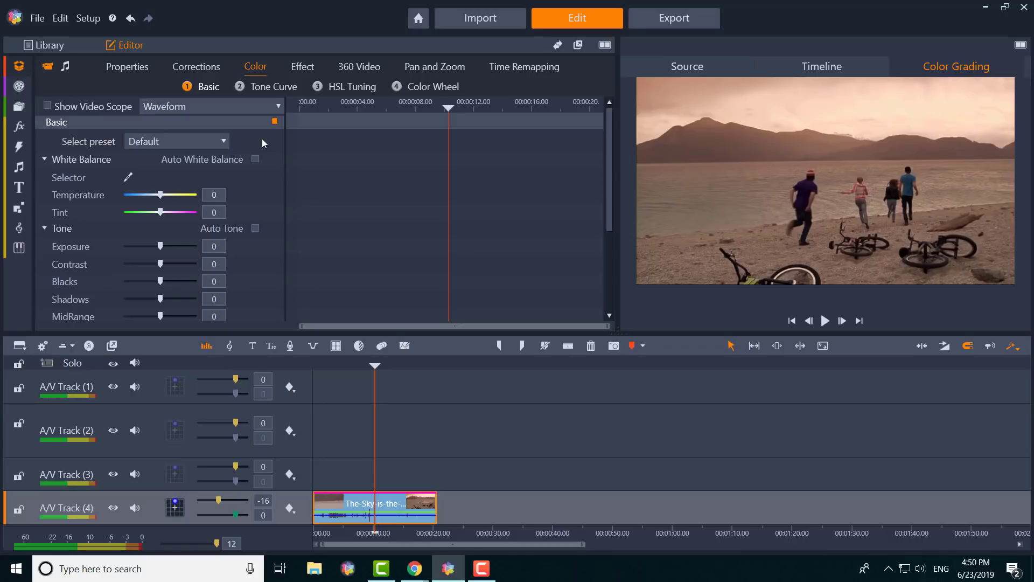
Switch the video scope through Vector - Color, Histogram and RGB Parade, then hide it
click(108, 108)
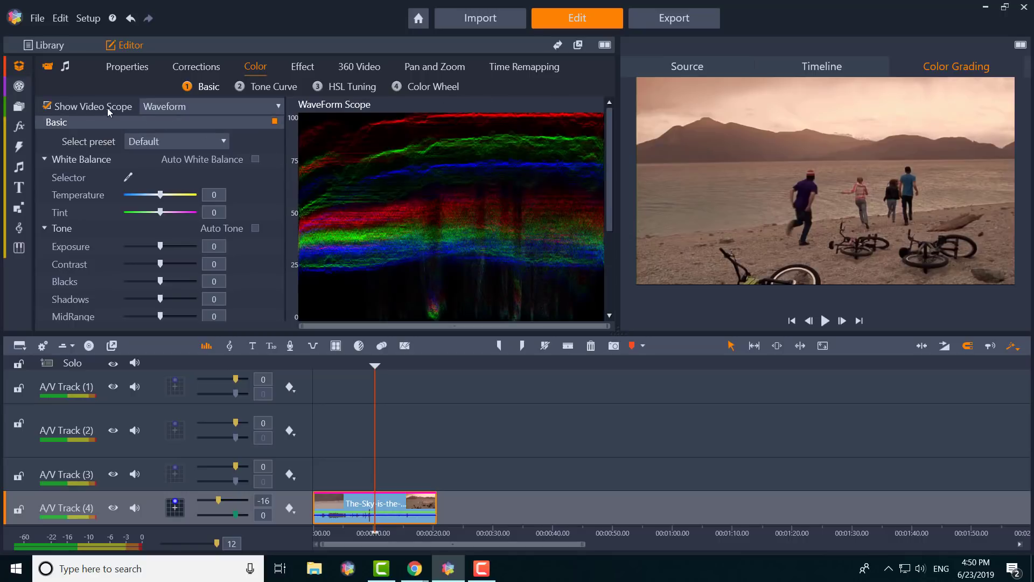
click(155, 108)
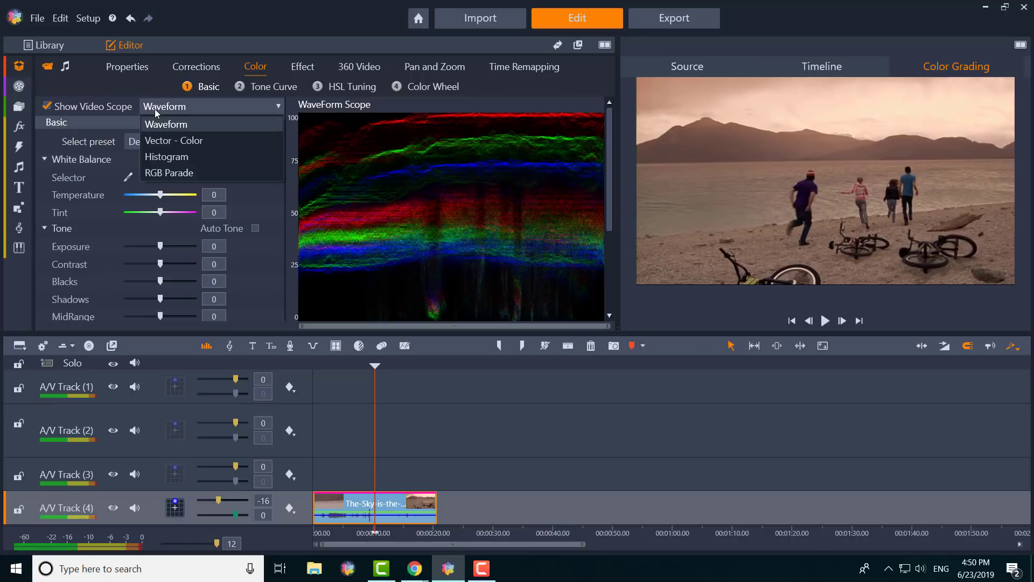
click(197, 141)
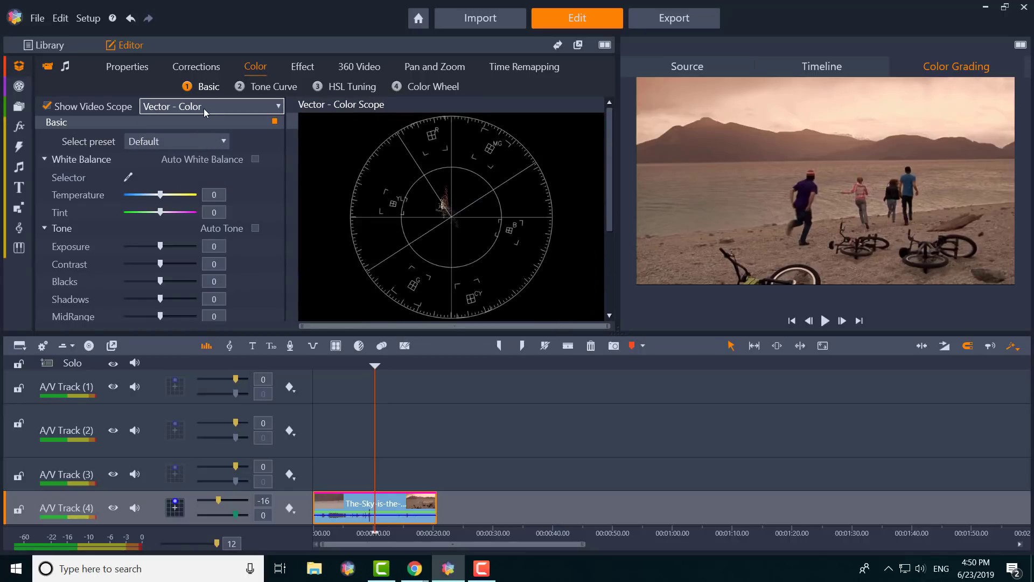
click(204, 108)
click(171, 156)
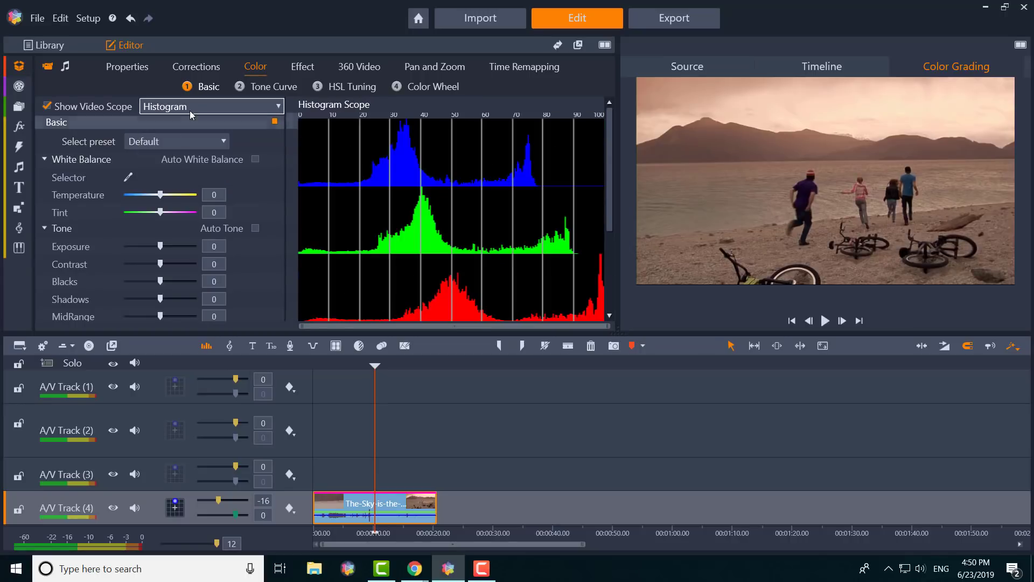
click(190, 107)
click(189, 170)
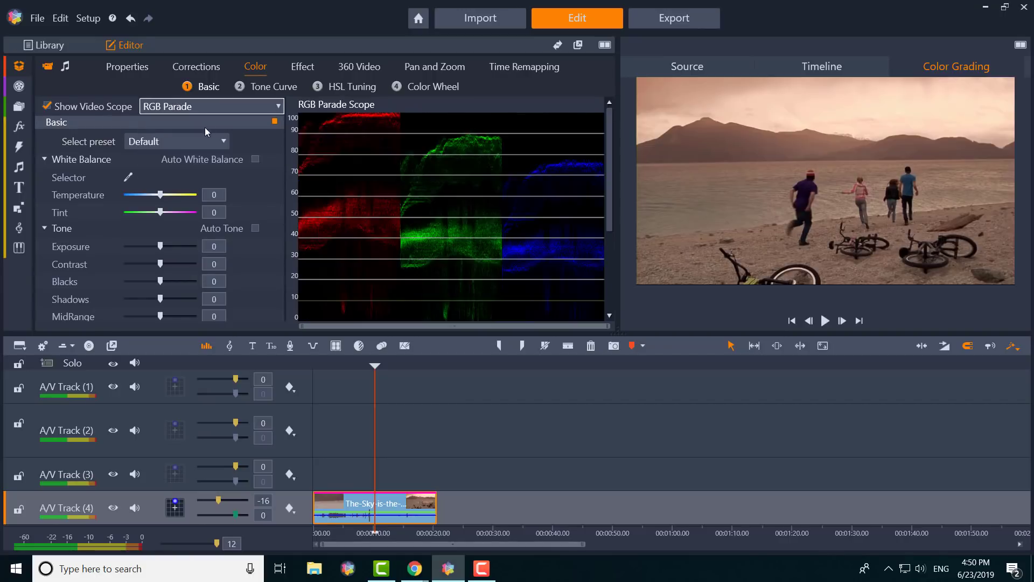
click(101, 108)
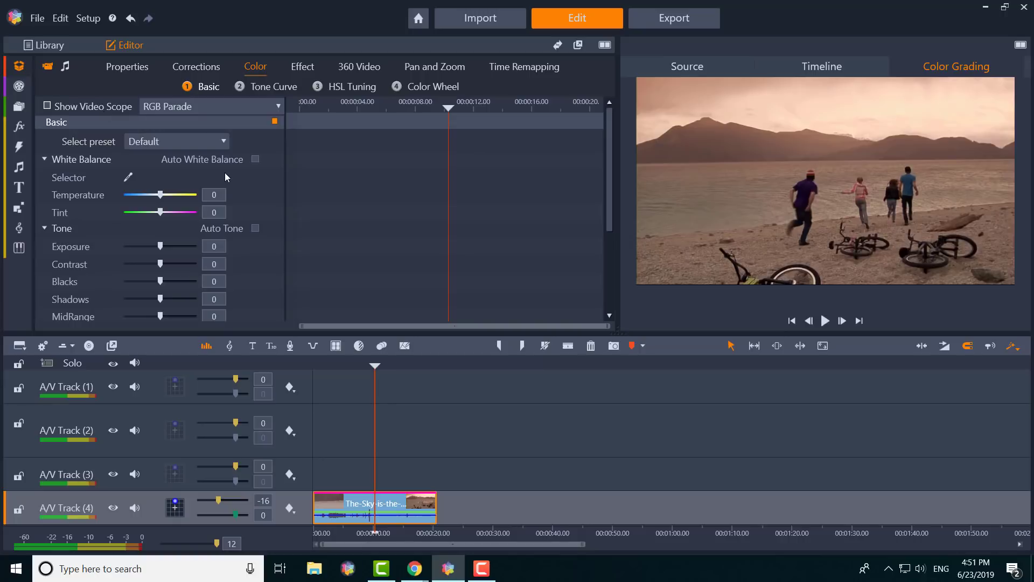
Try Auto White Balance and leave it off, then leave Auto Tone enabled
click(255, 159)
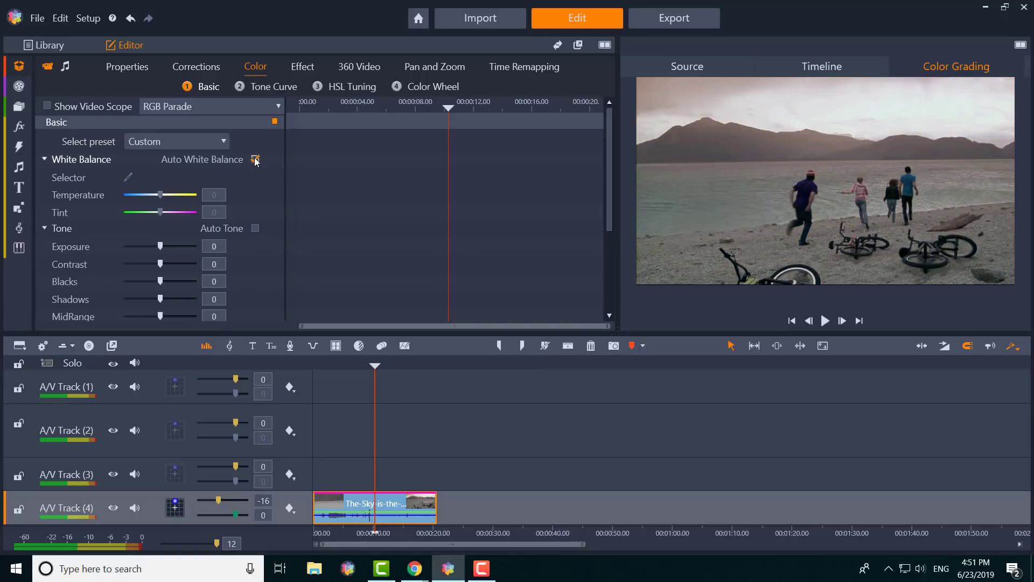
click(256, 159)
click(256, 228)
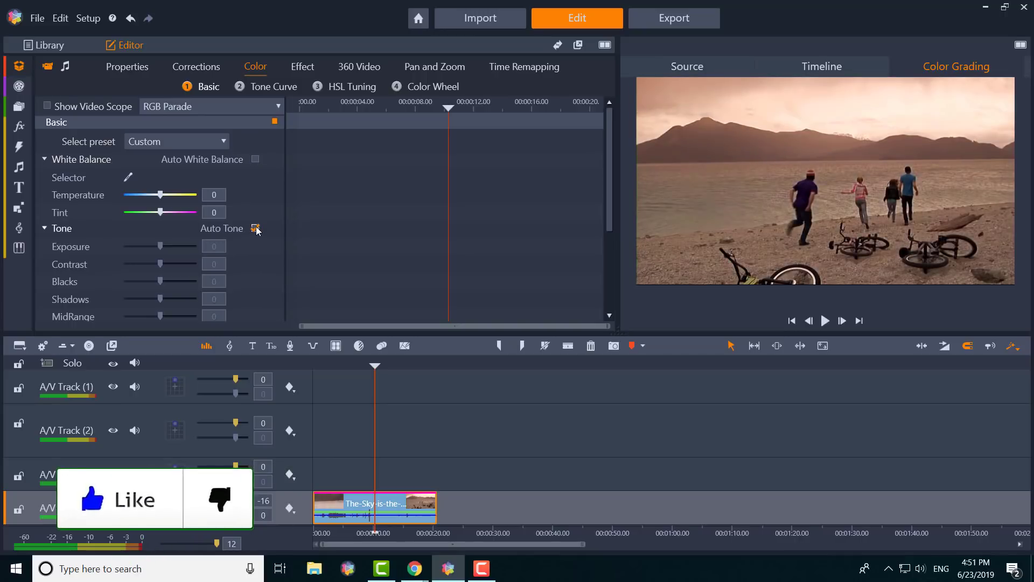
click(256, 229)
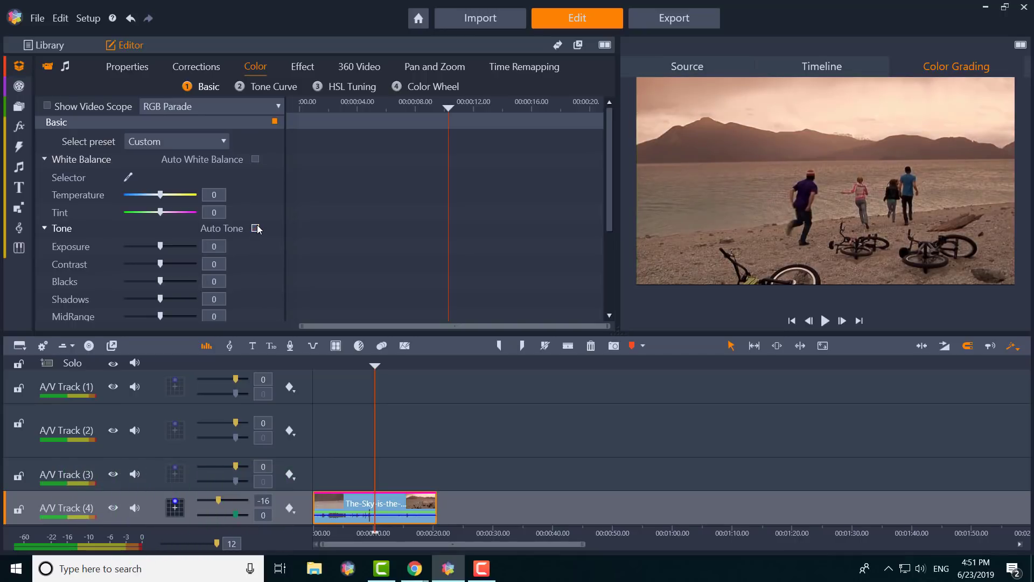
click(256, 229)
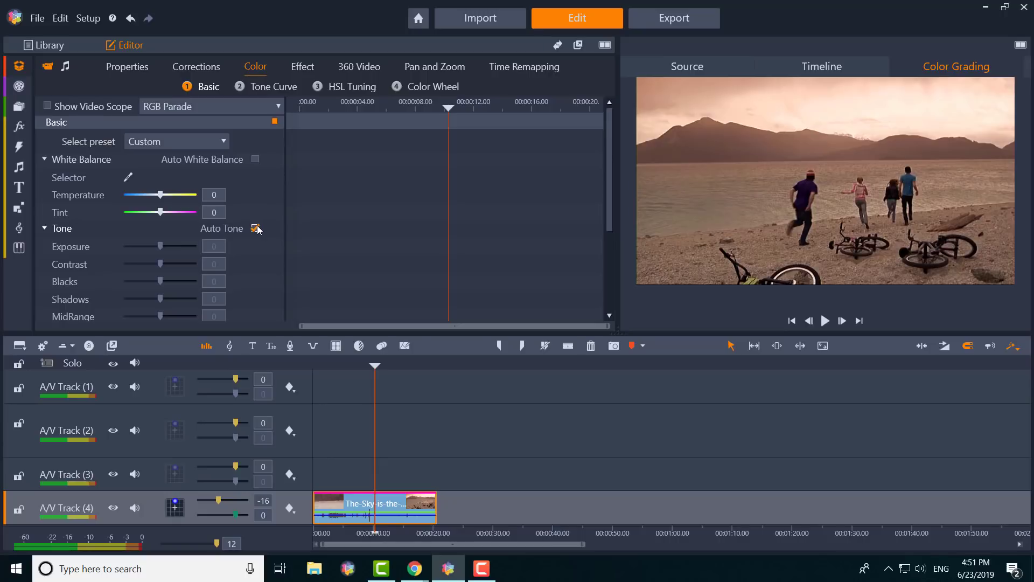
Disable Auto Tone, raise Exposure, keep LUT profile None, and lower Haze to -31
click(257, 230)
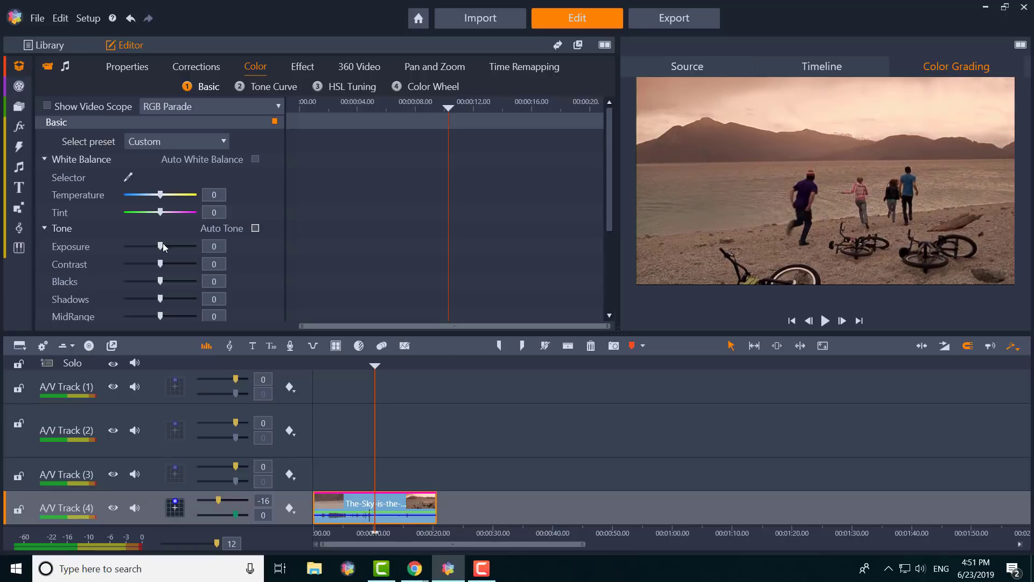
drag(163, 248, 174, 317)
scroll(187, 289, down, 3)
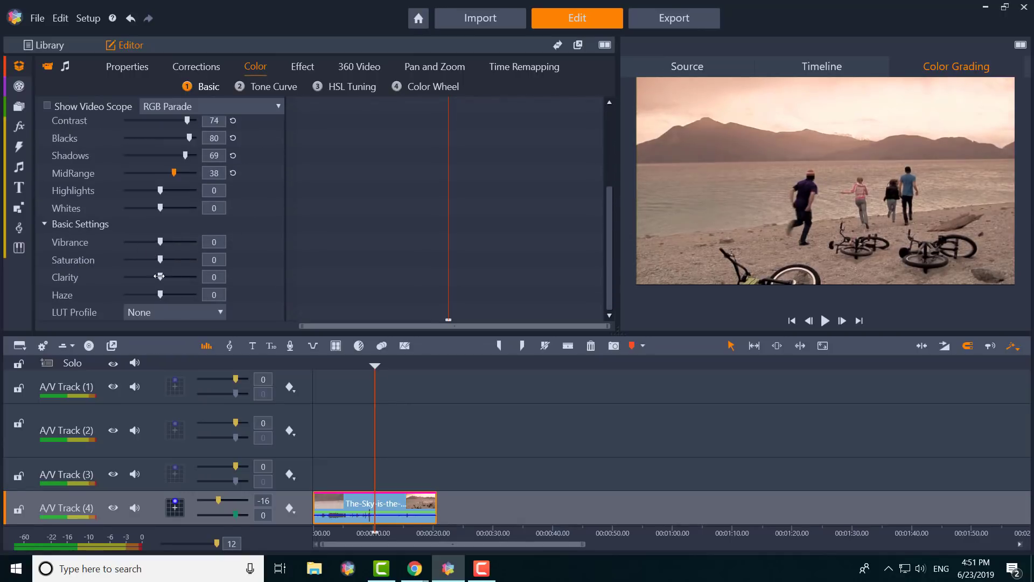
click(161, 314)
click(162, 322)
drag(160, 294, 196, 273)
scroll(164, 282, up, 1)
scroll(196, 274, up, 2)
scroll(241, 229, down, 3)
Reset Haze, Clarity, Vibrance, Shadows, MidRange, Blacks, Exposure and Contrast to zero
click(233, 294)
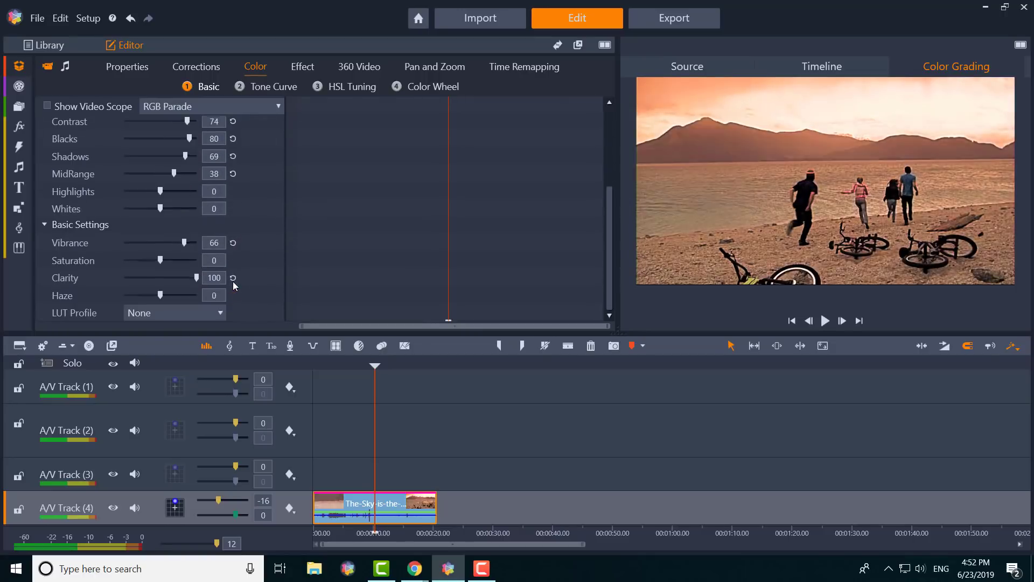
click(233, 276)
click(233, 241)
scroll(232, 245, up, 1)
scroll(232, 249, up, 1)
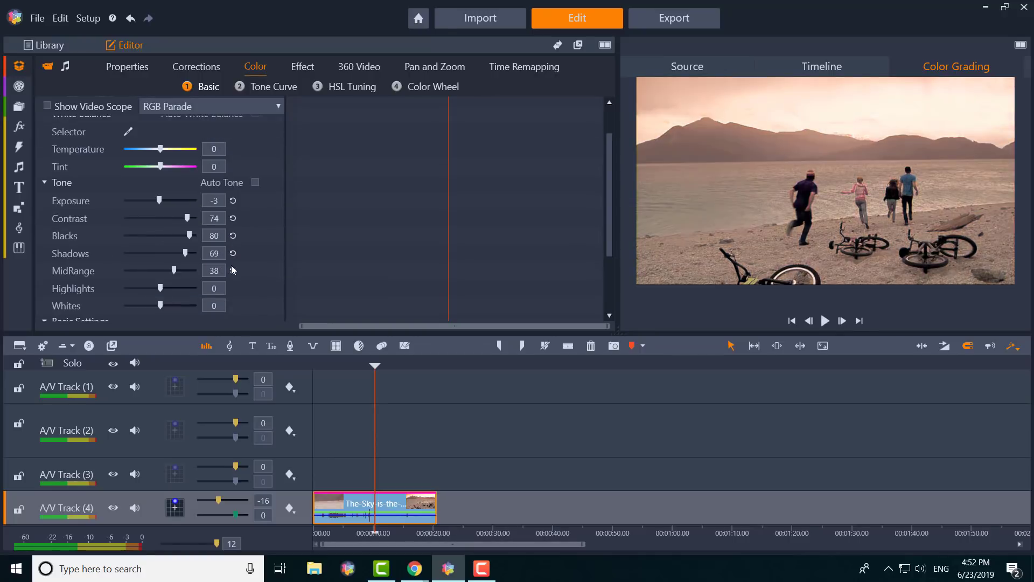
click(233, 253)
click(233, 270)
click(233, 235)
click(233, 201)
click(232, 218)
click(267, 88)
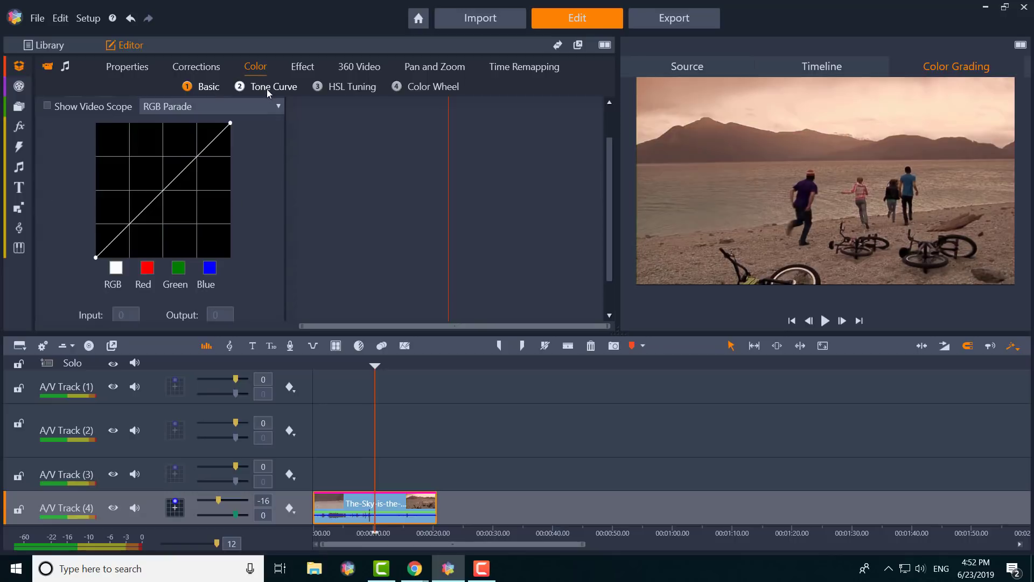
click(140, 213)
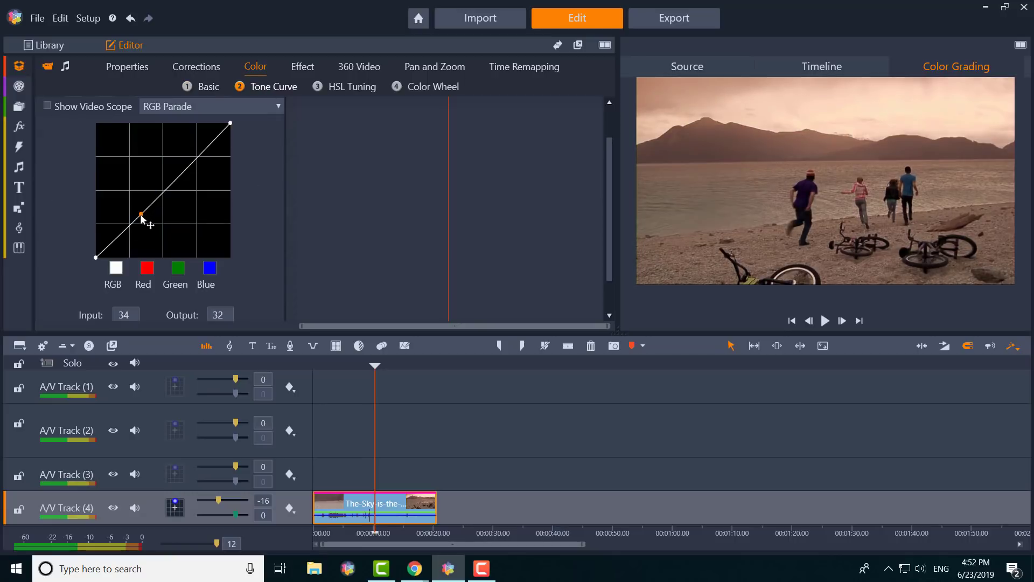
drag(141, 215, 156, 173)
click(157, 104)
click(98, 239)
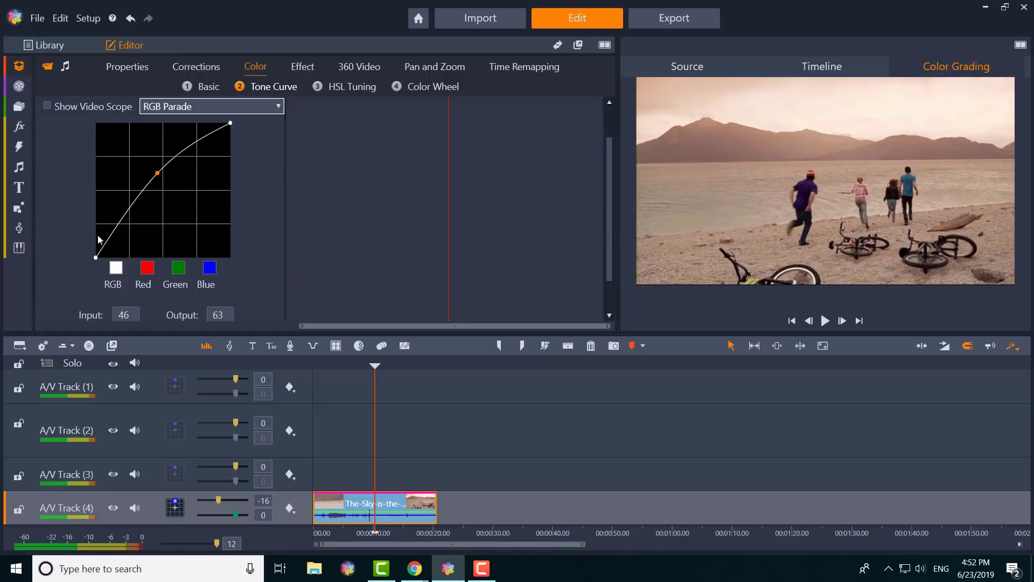
click(147, 268)
click(182, 266)
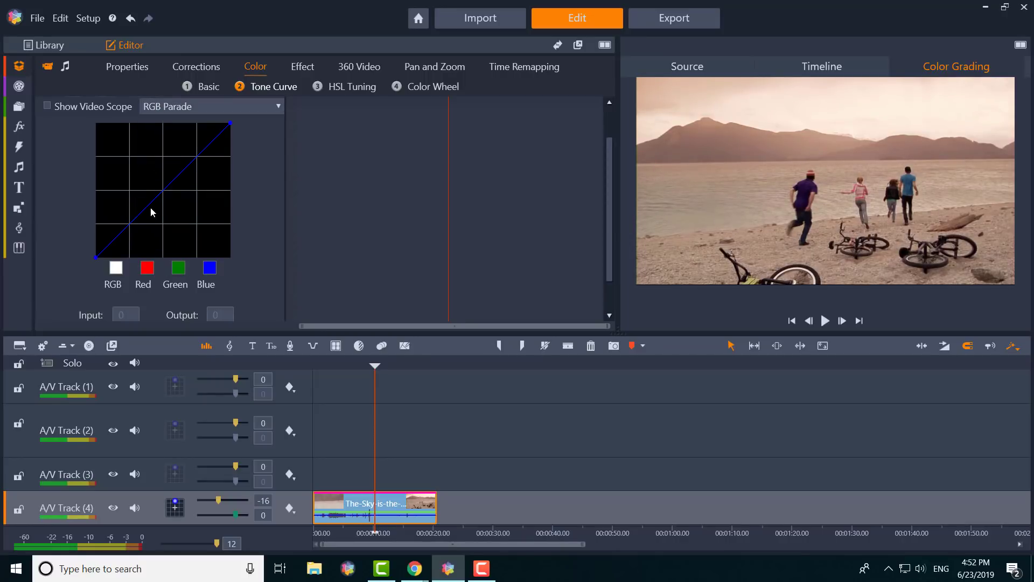
drag(153, 212, 182, 220)
key(ctrl+z)
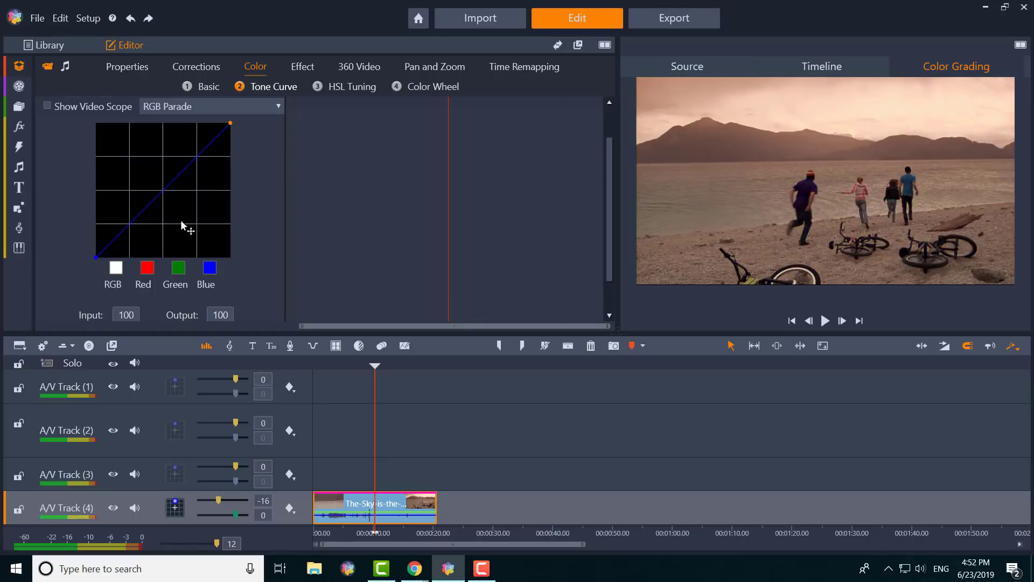
key(ctrl+z)
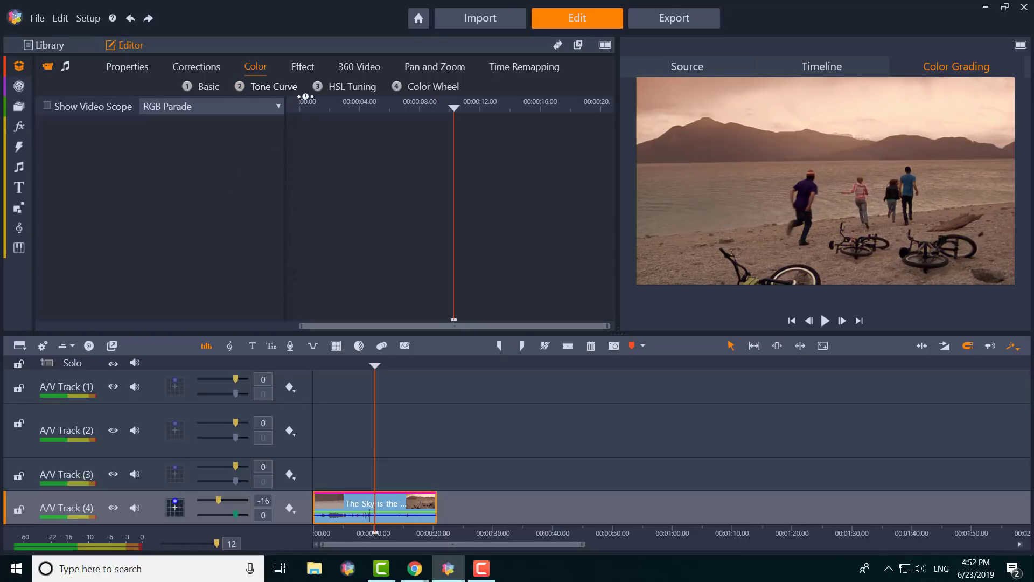
click(263, 86)
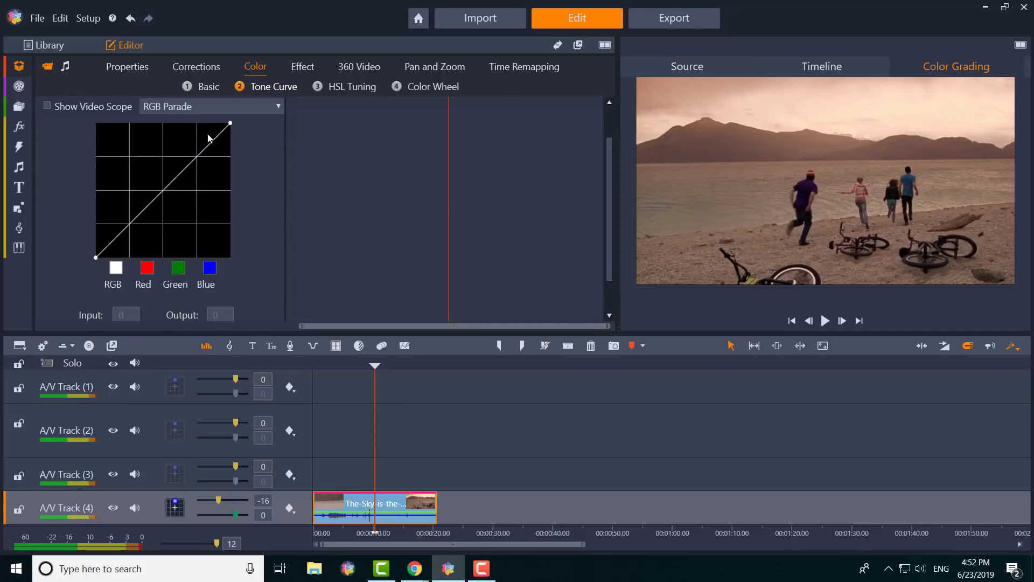
Go to HSL Tuning and show the Saturation sliders
click(261, 69)
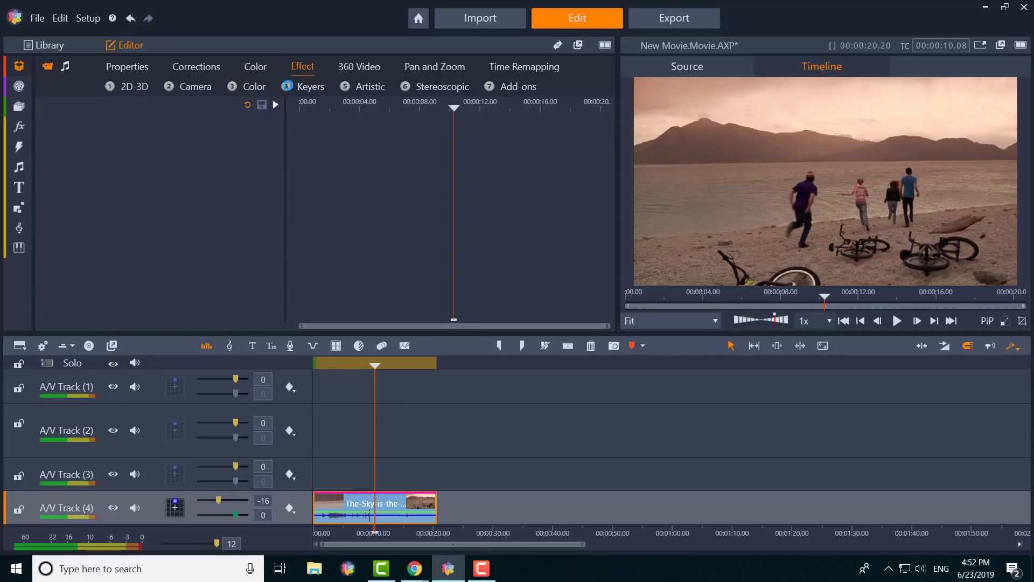
click(307, 89)
click(340, 87)
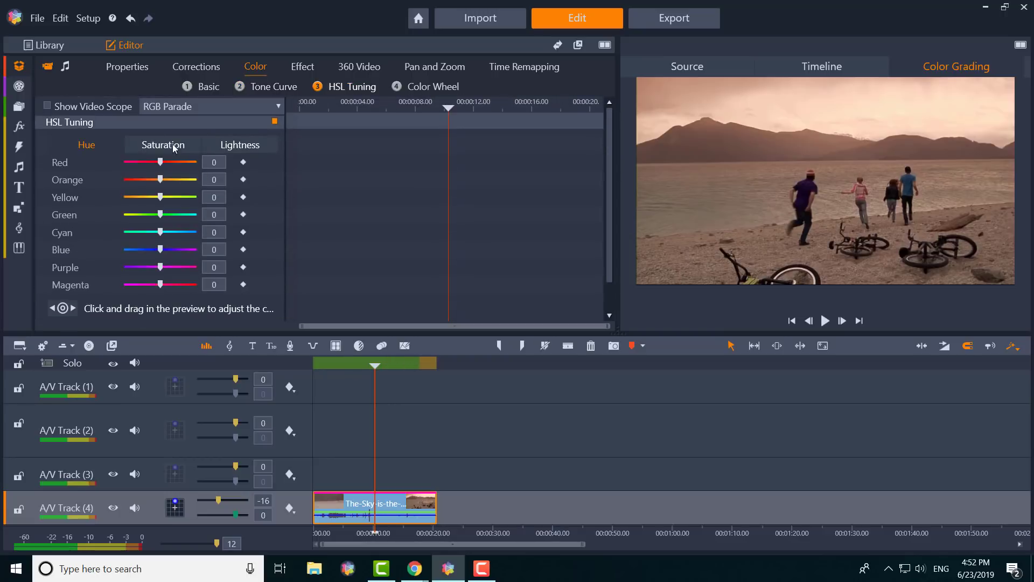
click(176, 146)
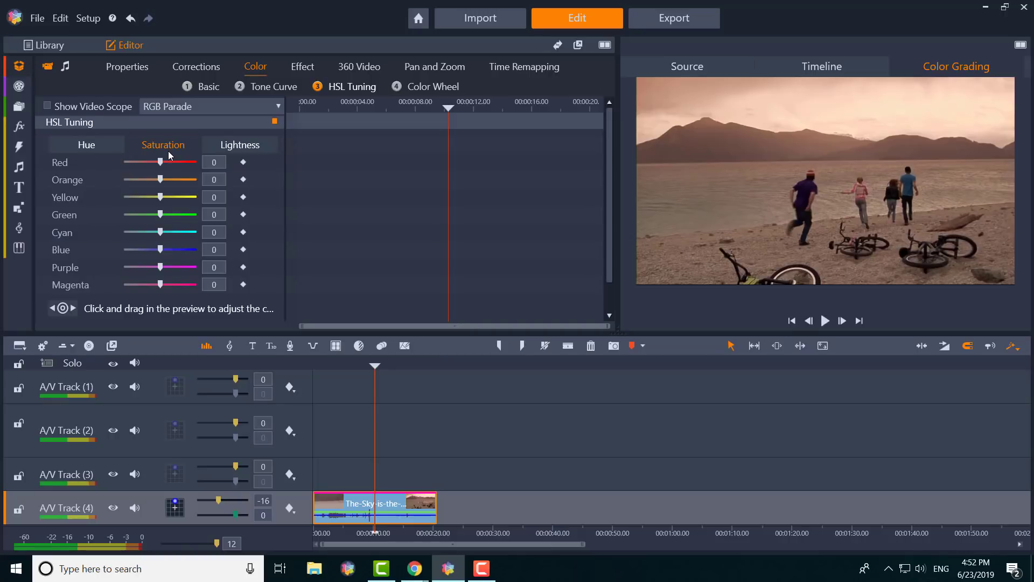
Adjust Red saturation, then use Reset All to return every colour's saturation to 0
scroll(179, 214, down, 1)
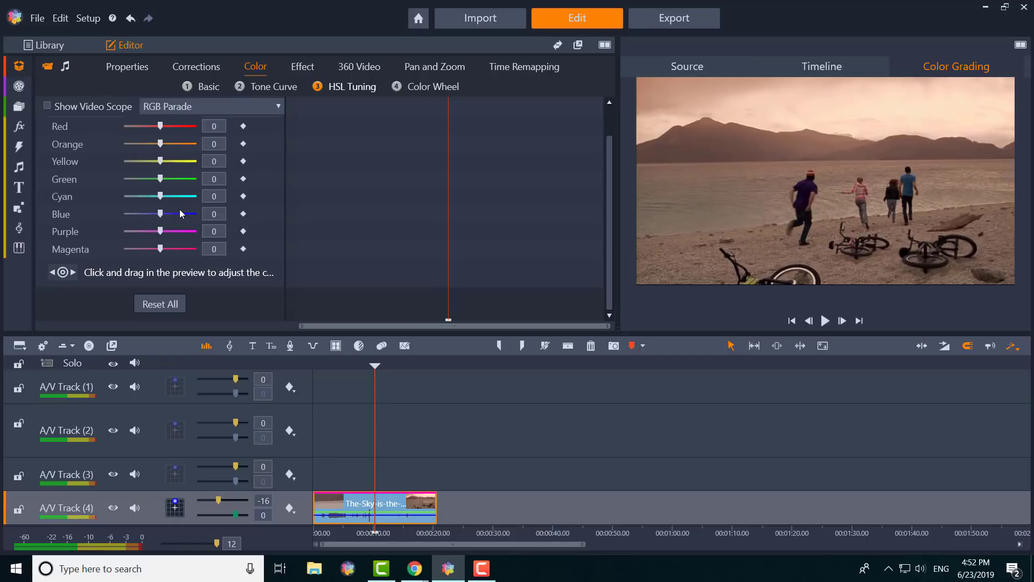
scroll(180, 214, up, 1)
drag(160, 162, 145, 179)
scroll(154, 302, down, 1)
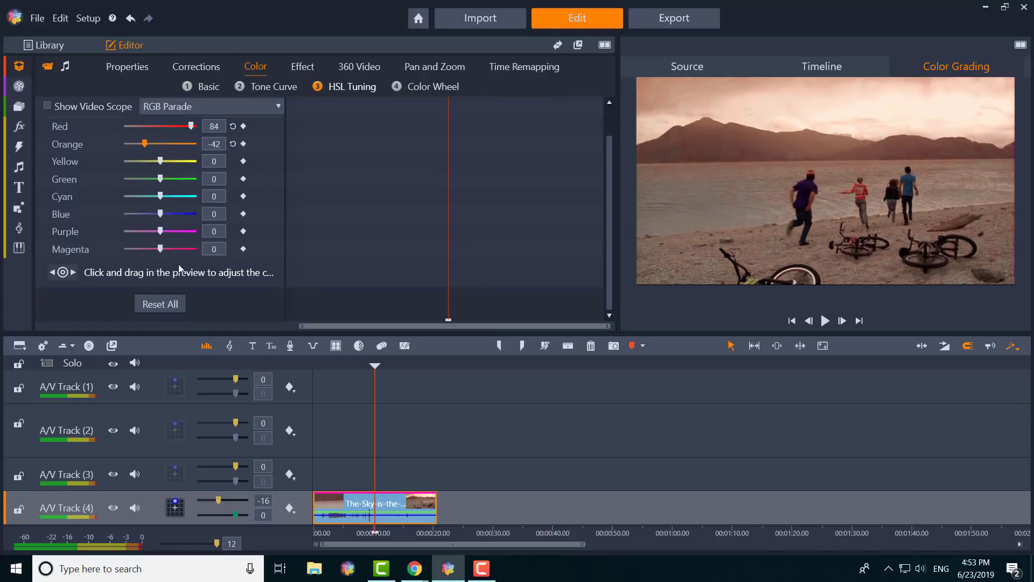
click(153, 304)
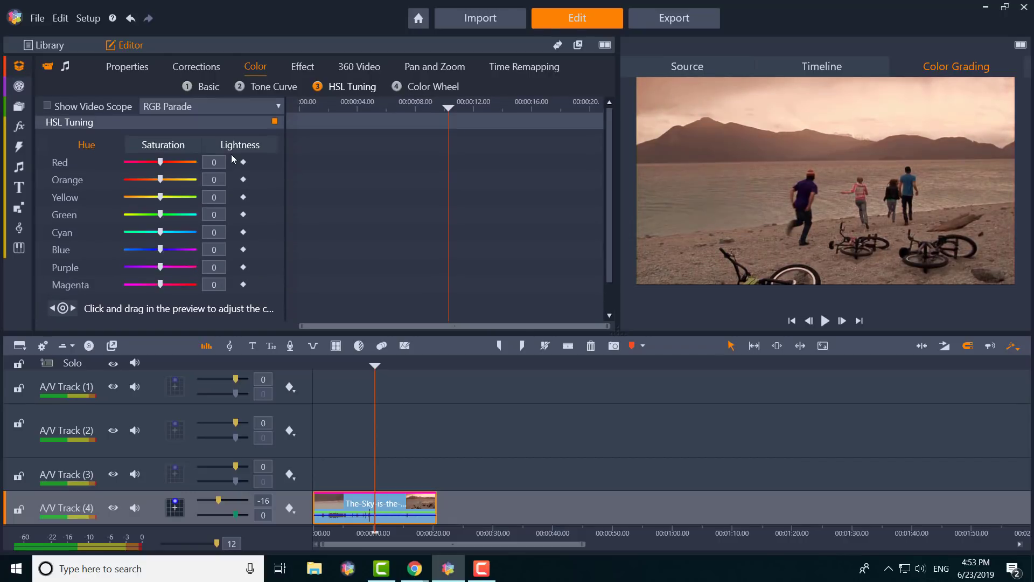
click(197, 149)
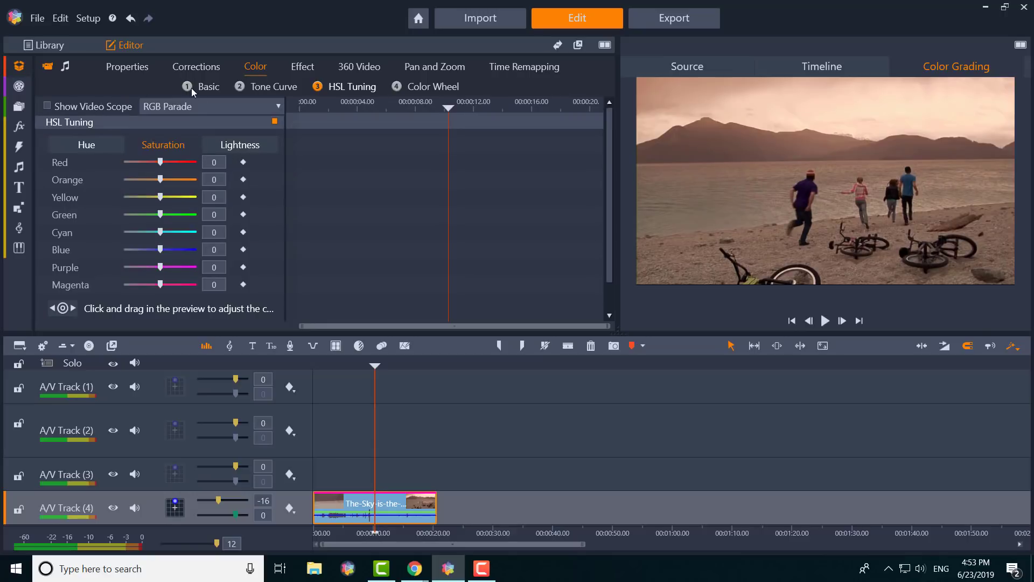
On the Color Wheel page, tint the Shadows toward magenta, then reset that wheel to neutral
click(431, 87)
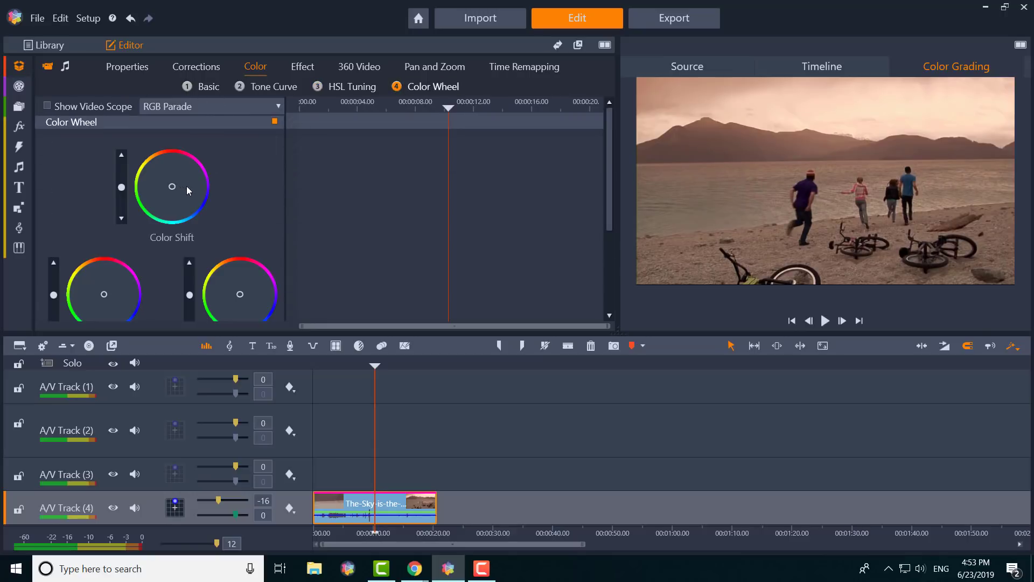
scroll(215, 213, down, 2)
scroll(215, 213, down, 3)
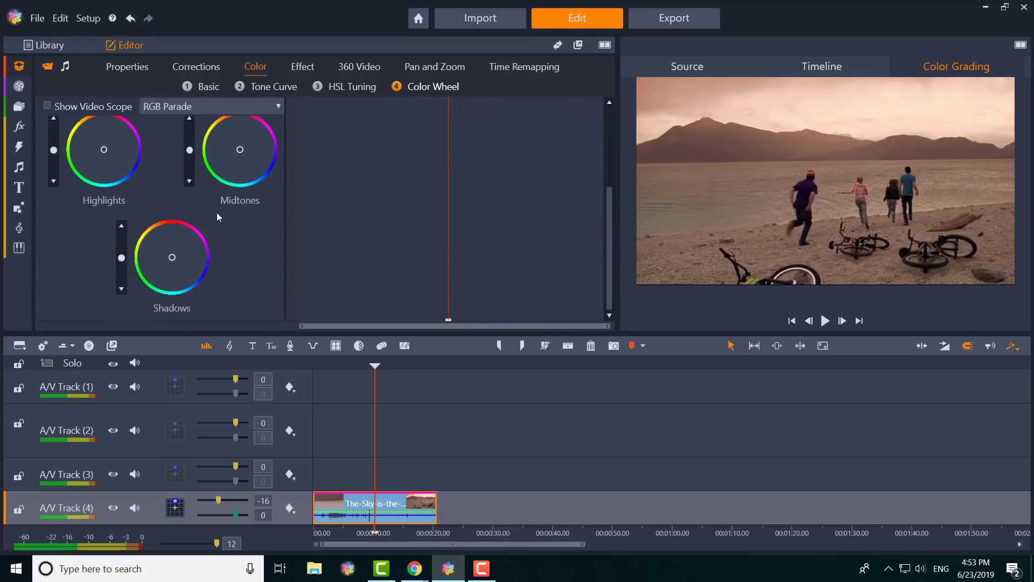
drag(172, 257, 196, 247)
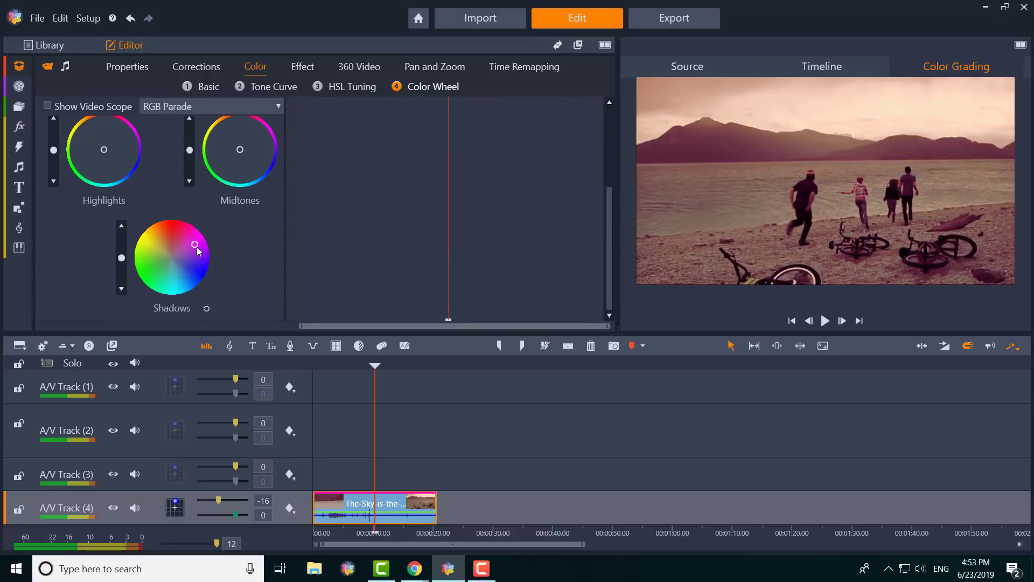
click(206, 311)
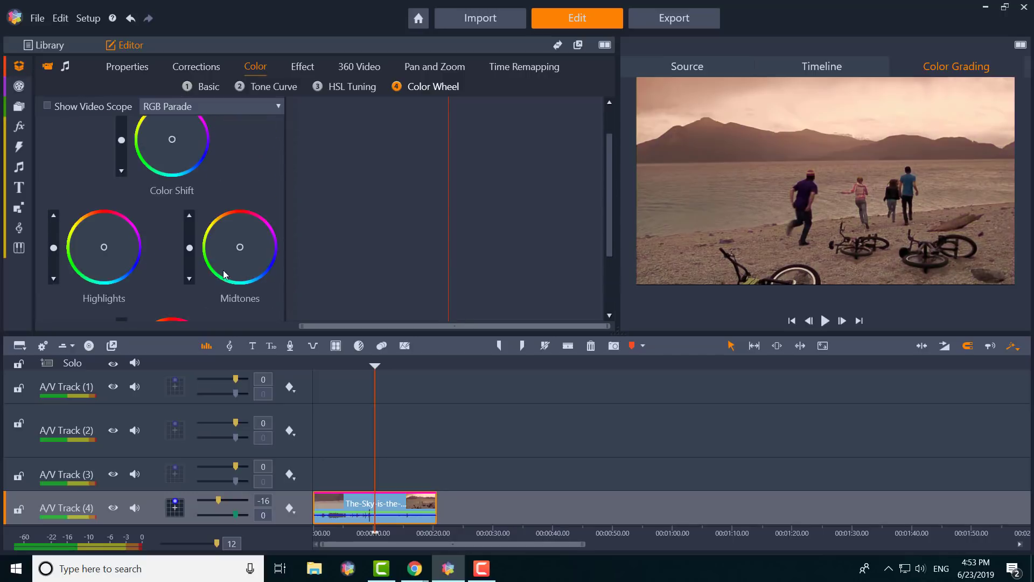
Shift the Midtones wheel toward green and magenta, then reset it to neutral
click(234, 260)
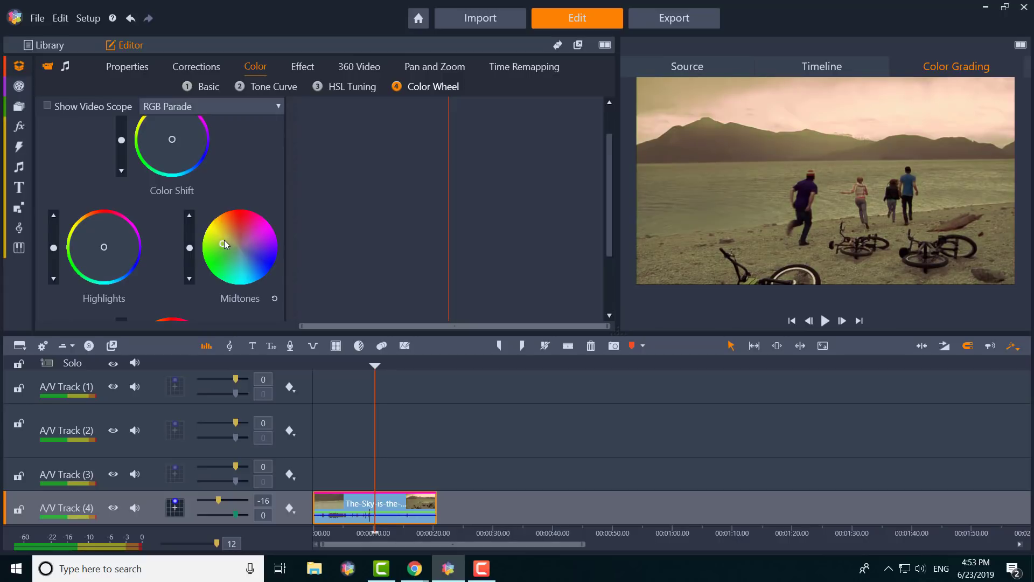
drag(224, 238, 253, 244)
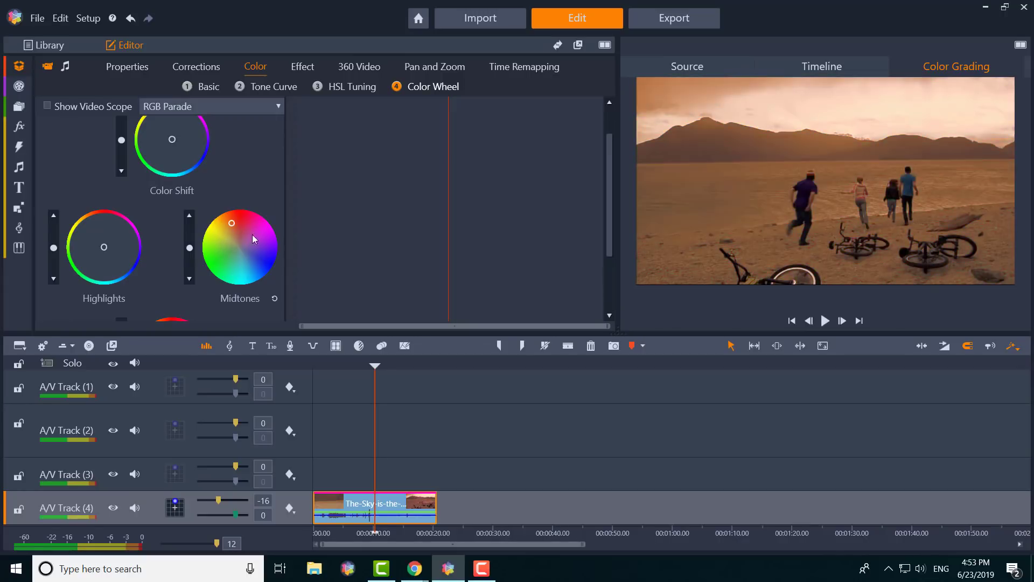
click(274, 301)
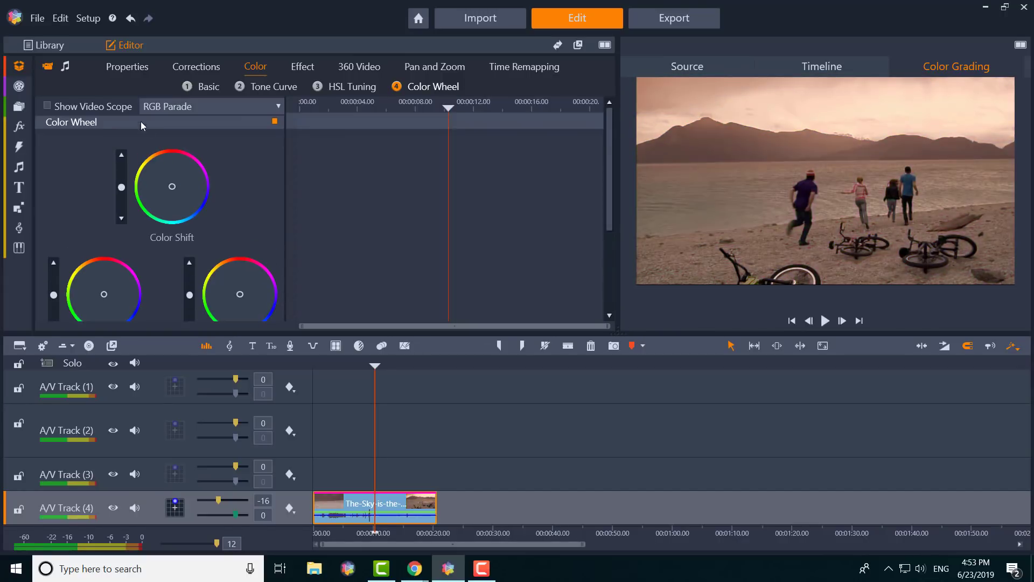
Preview Auto White Balance during timeline playback, then switch it off in favour of Auto Tone
click(216, 88)
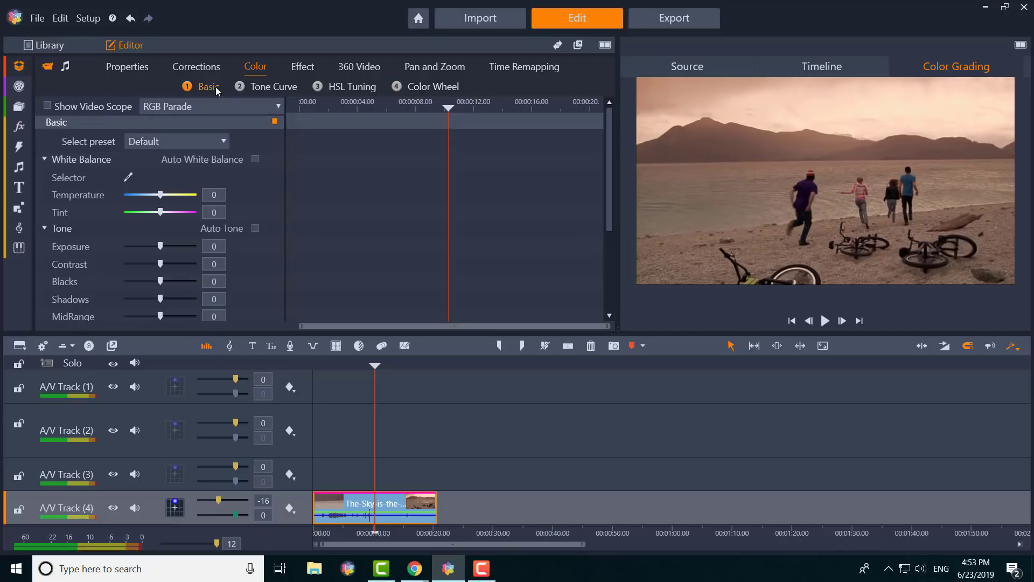
click(256, 159)
click(826, 324)
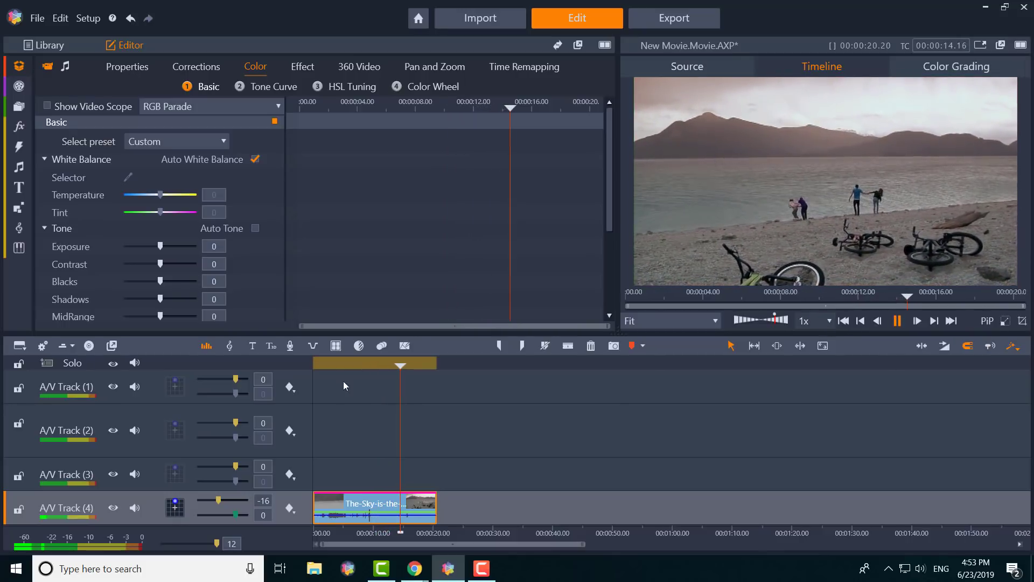
click(319, 365)
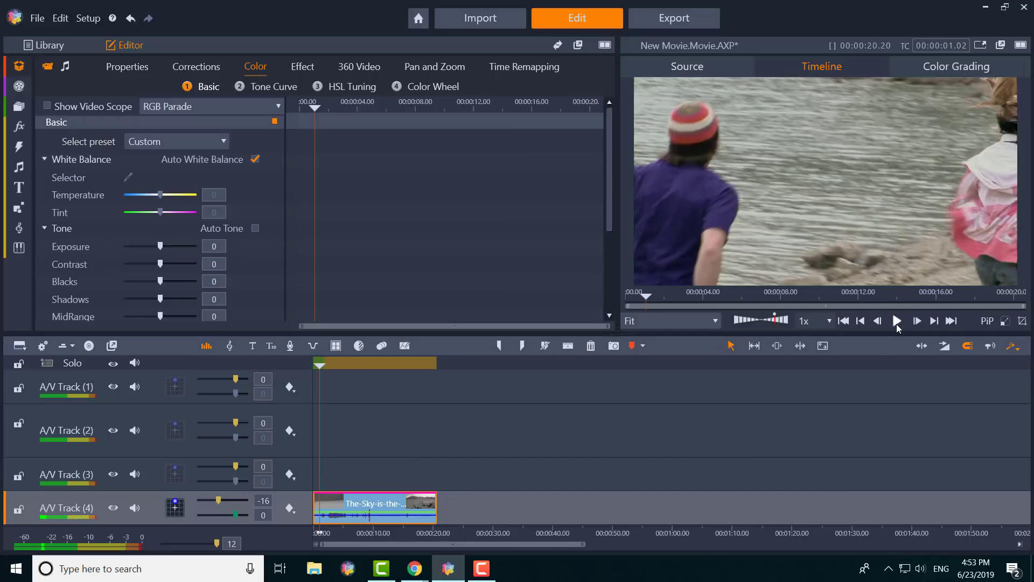
click(897, 323)
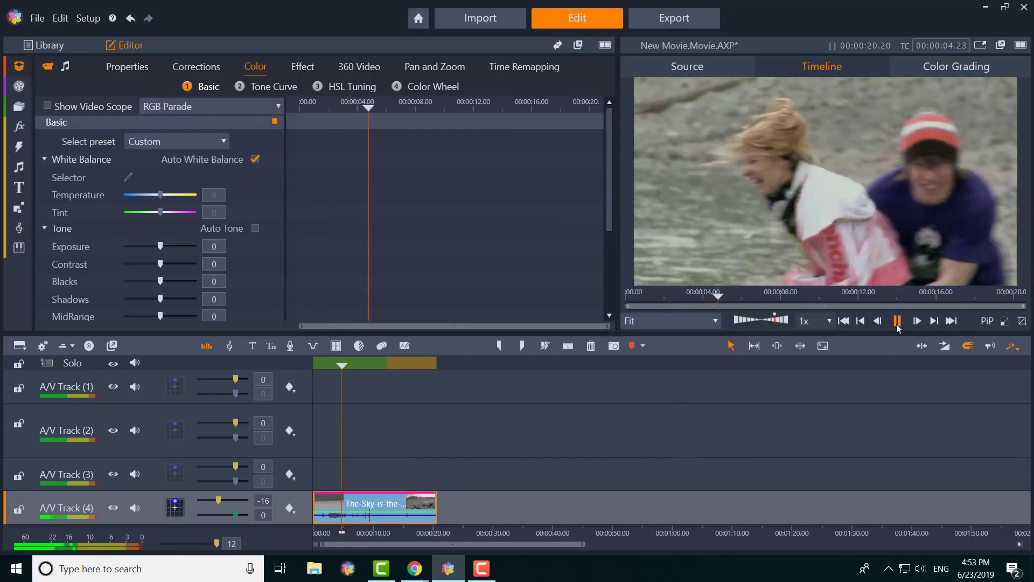
click(897, 321)
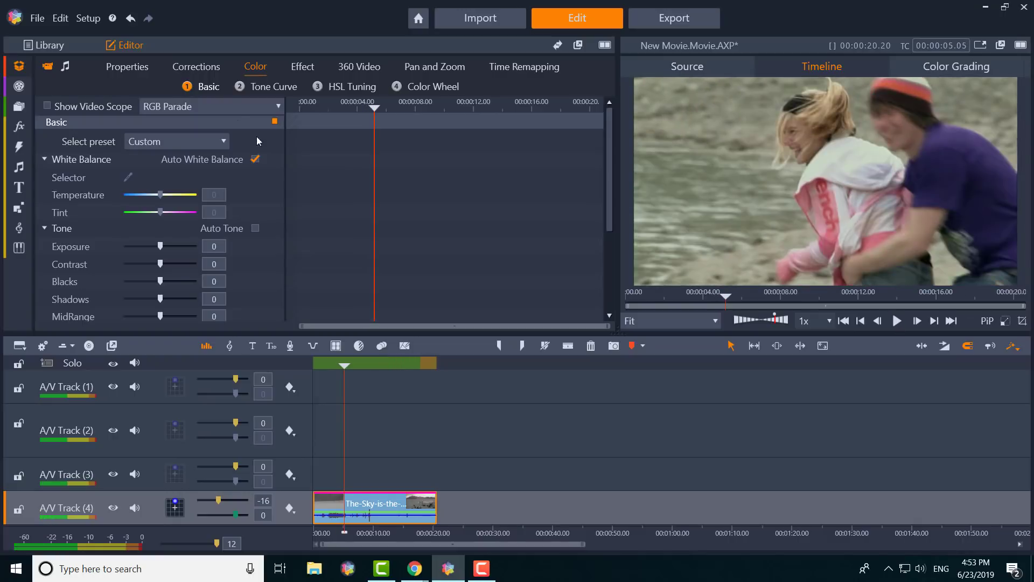
click(256, 159)
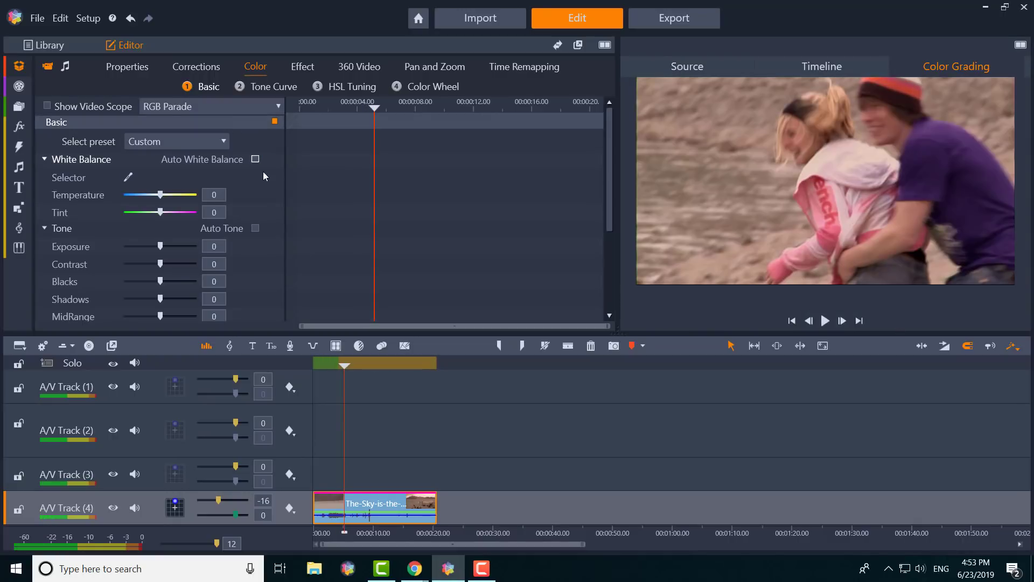
click(256, 229)
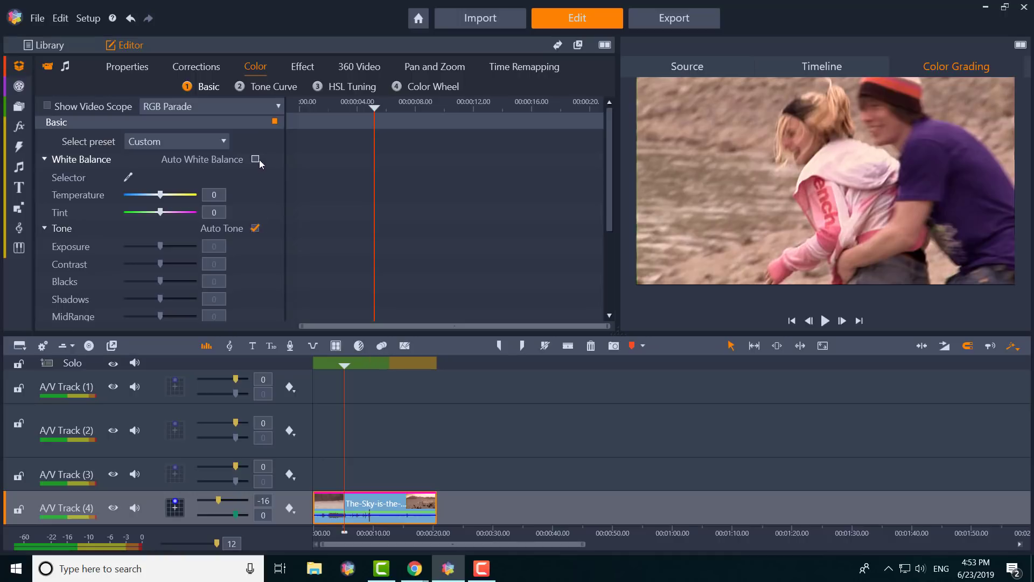
click(260, 159)
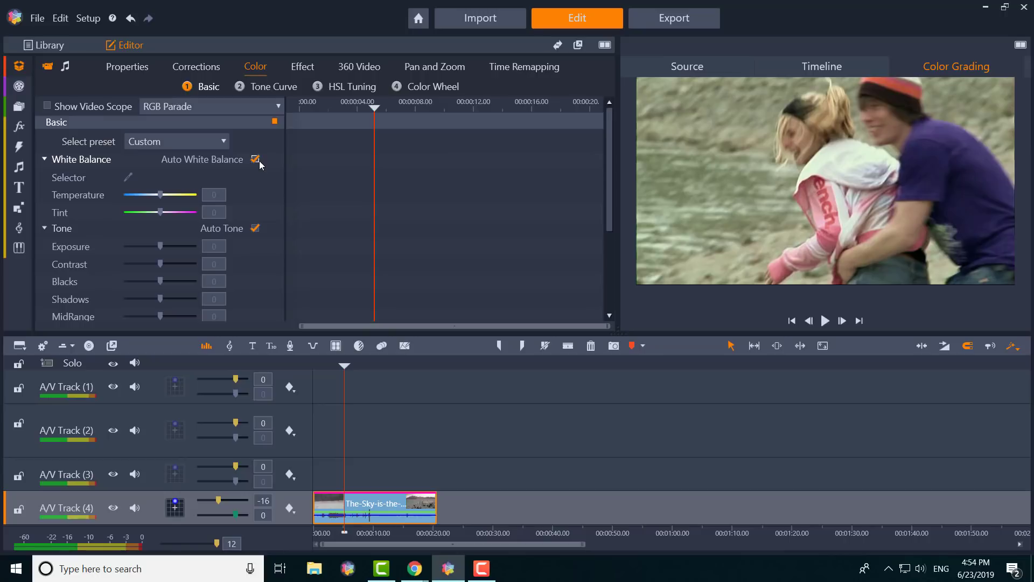
Turn off both auto corrections and sample a neutral point with the white-balance Selector
click(255, 160)
click(255, 228)
click(128, 177)
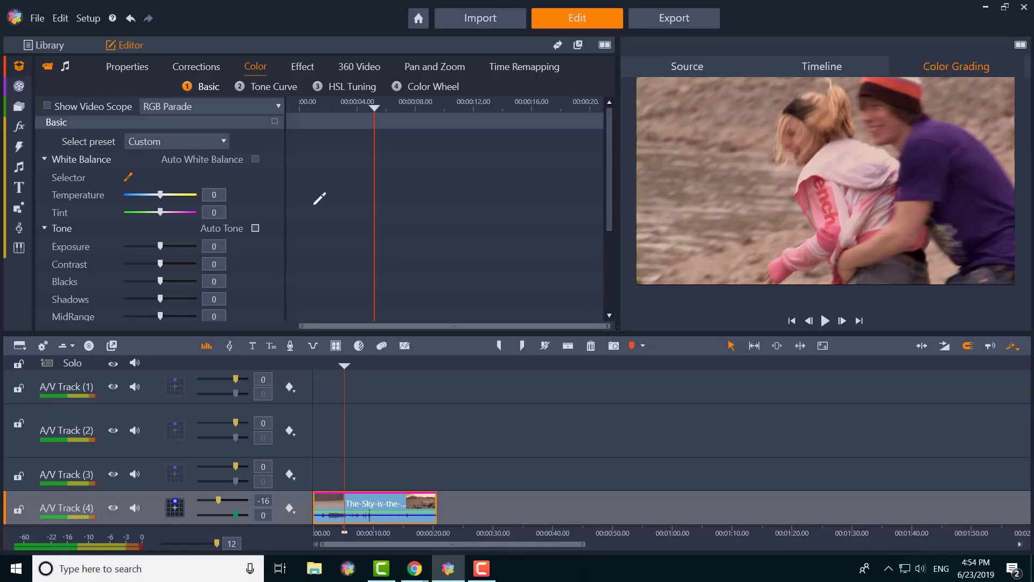
click(679, 178)
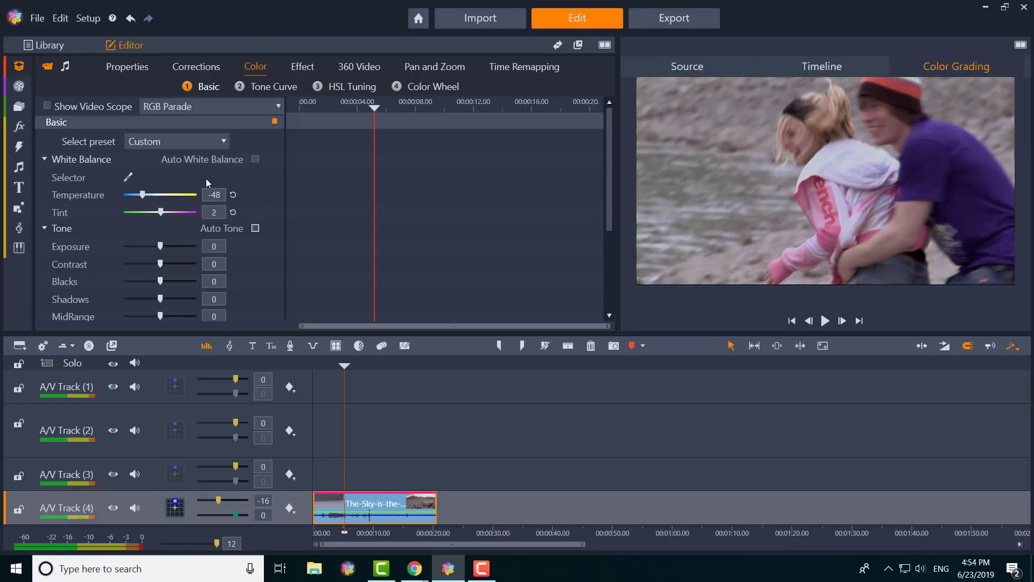
Resample the white hoodie and another neutral point, reaching Temperature -50 and Tint -4
click(128, 176)
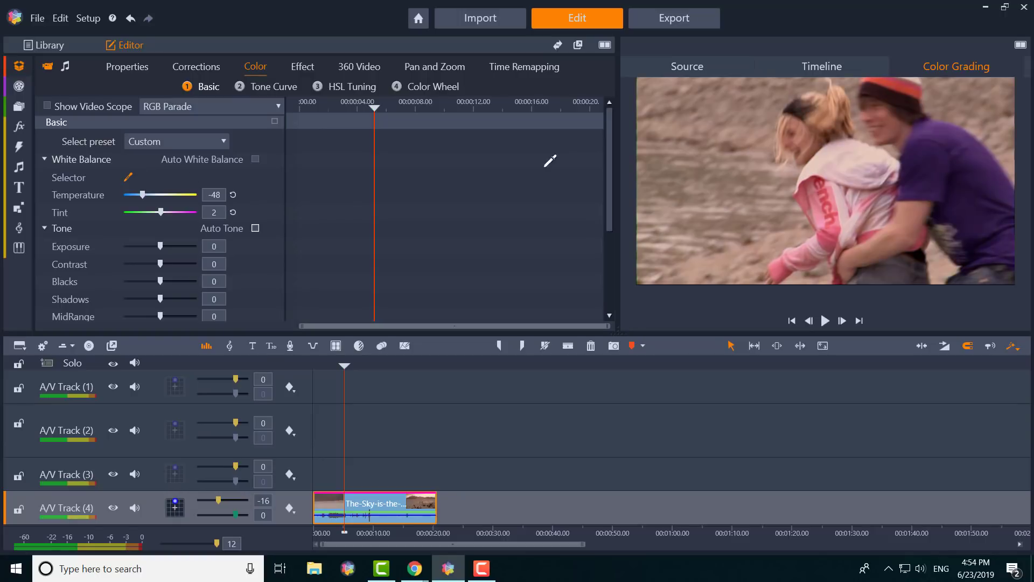
click(825, 195)
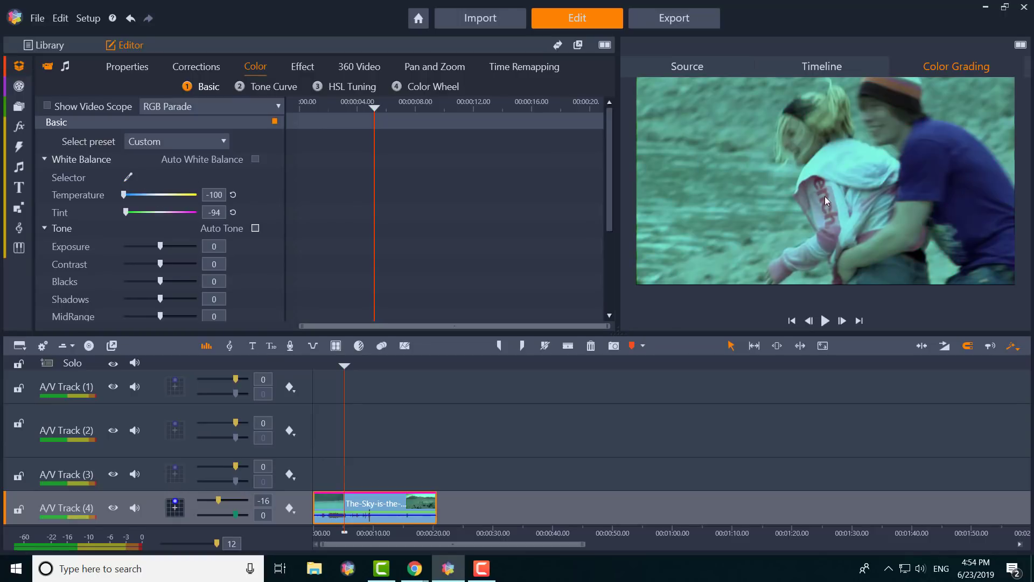
click(128, 178)
click(775, 223)
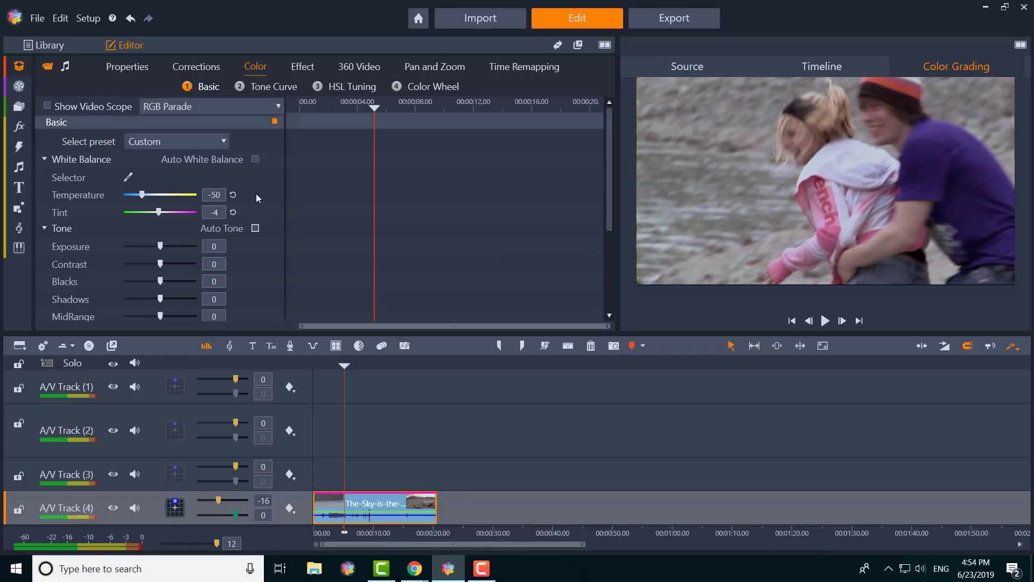